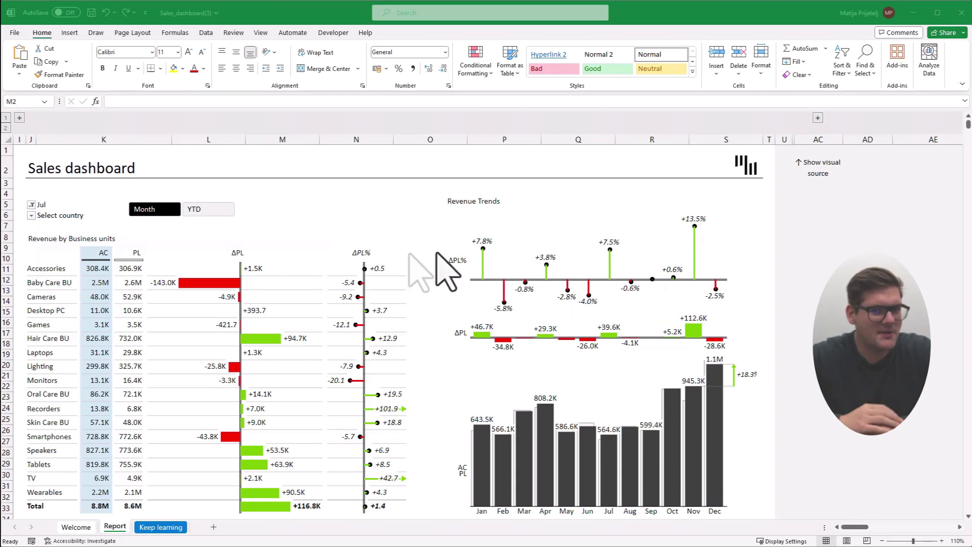
- Open the 'Select country' filter's dropdown list of countries
left_click(30, 215)
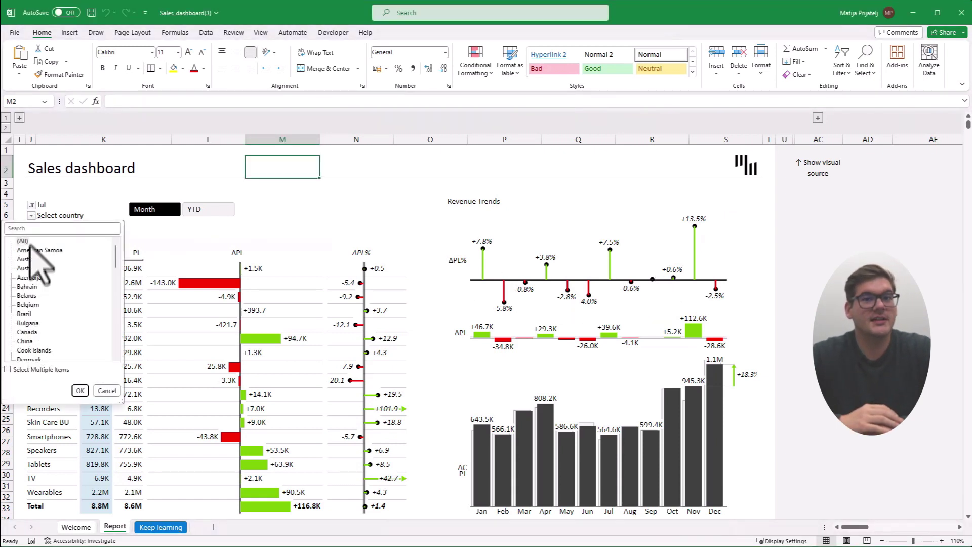
- Filter to Austria, then Canada, switch figures to YTD, and expand columns B–H
left_click(80, 390)
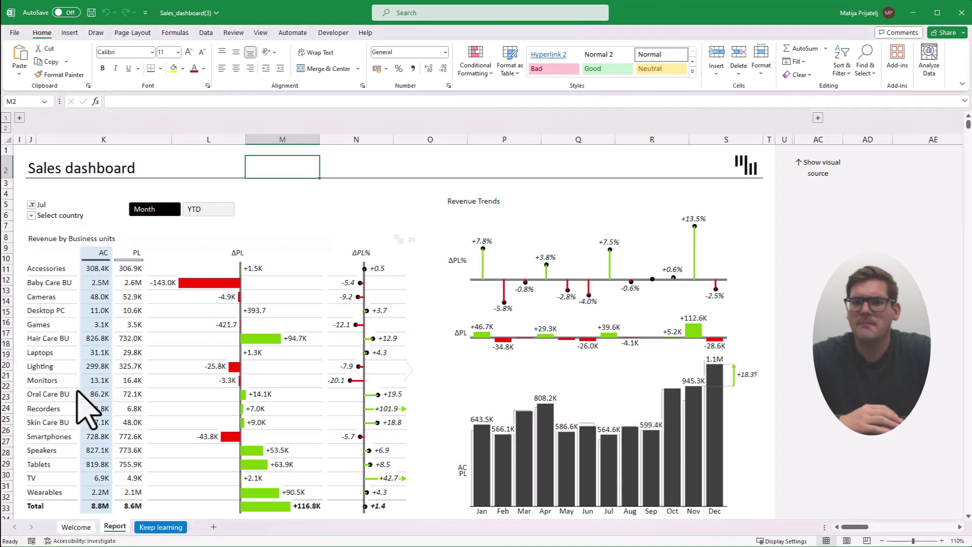
left_click(31, 214)
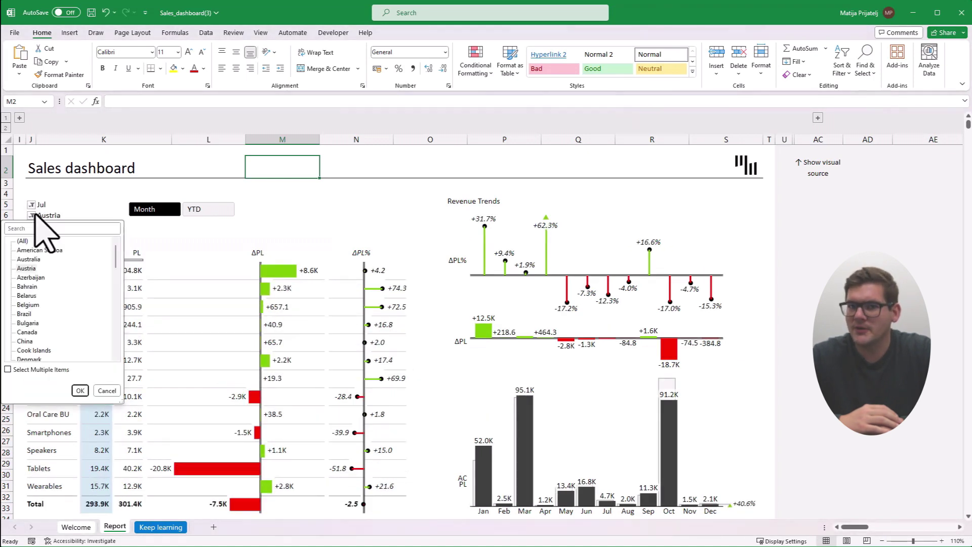
left_click(80, 390)
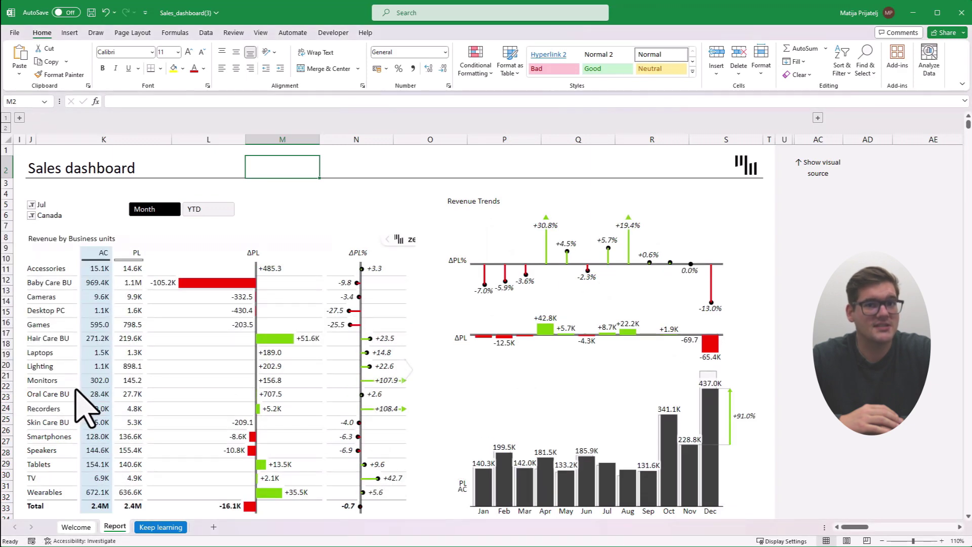
left_click(207, 209)
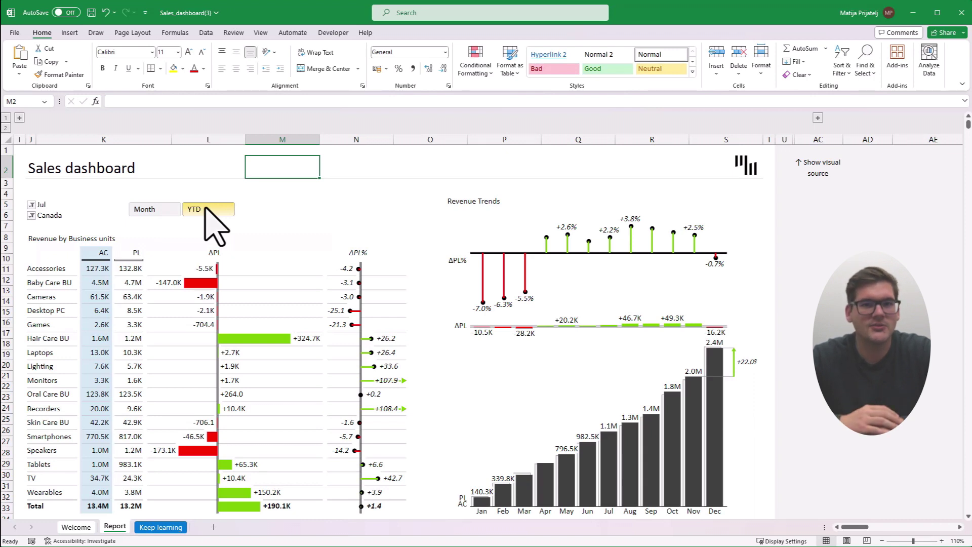
left_click(19, 118)
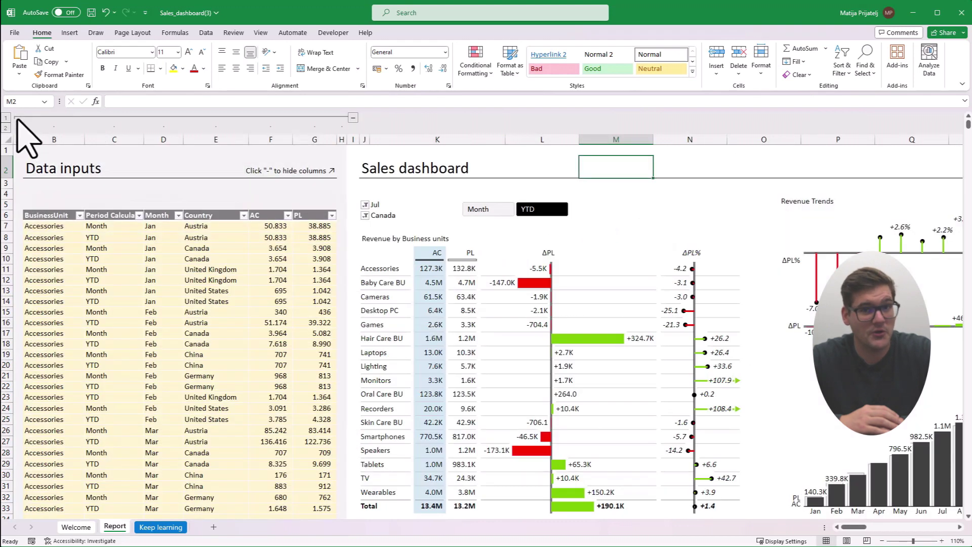
- Select B6:G20 in the Data inputs table, then collapse columns B–H
left_click_drag(46, 215, 154, 368)
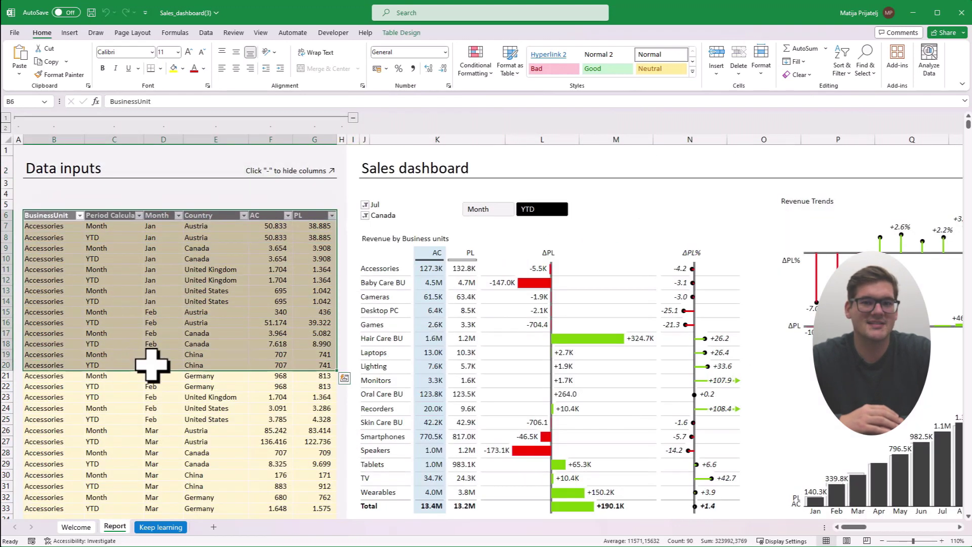
left_click(353, 117)
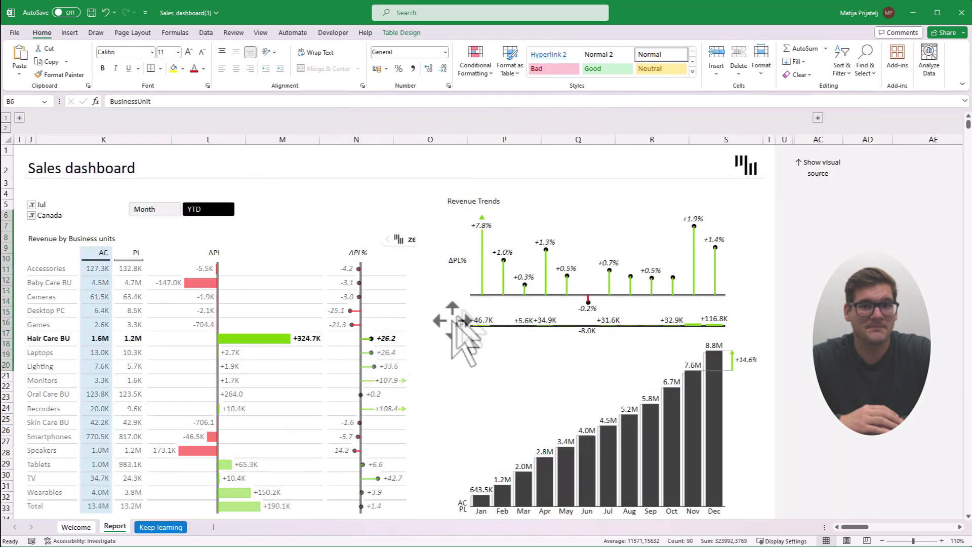